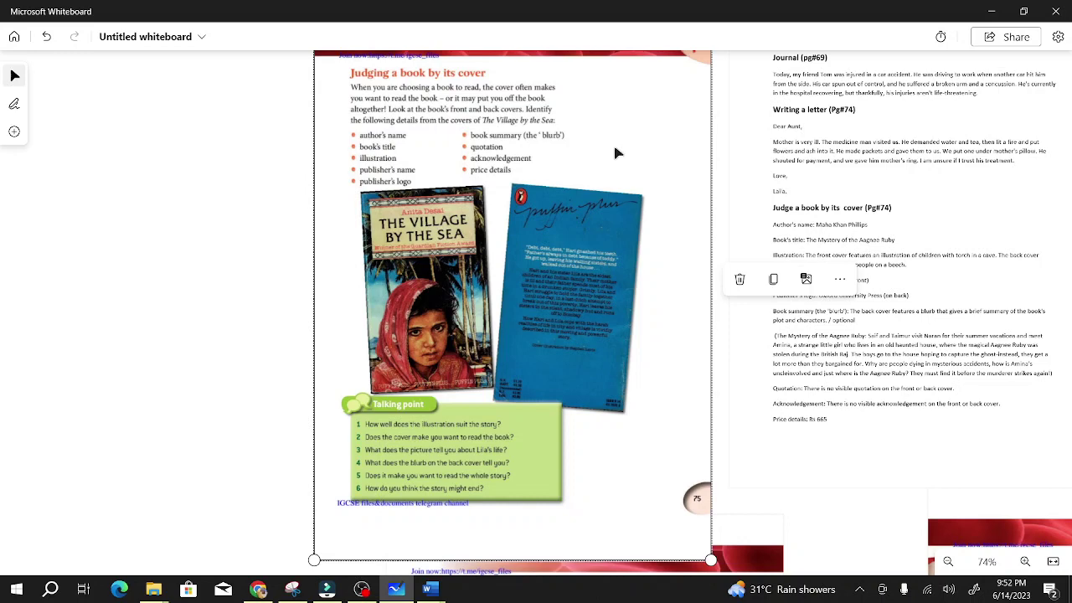
Step: Nudge the typed answers block left toward the textbook page and deselect it
drag(871, 318, 845, 329)
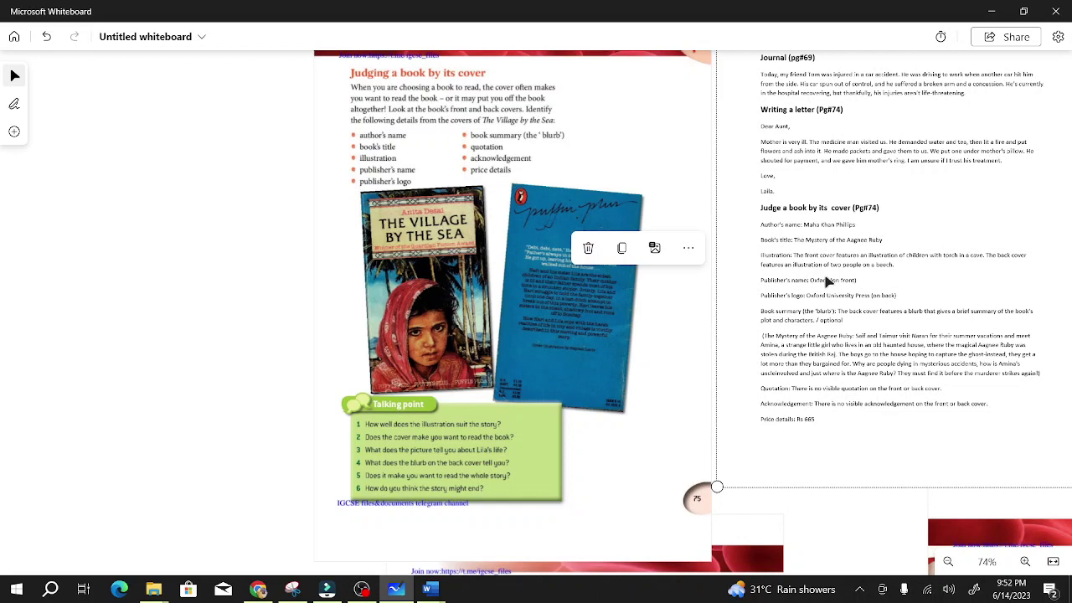
click(212, 337)
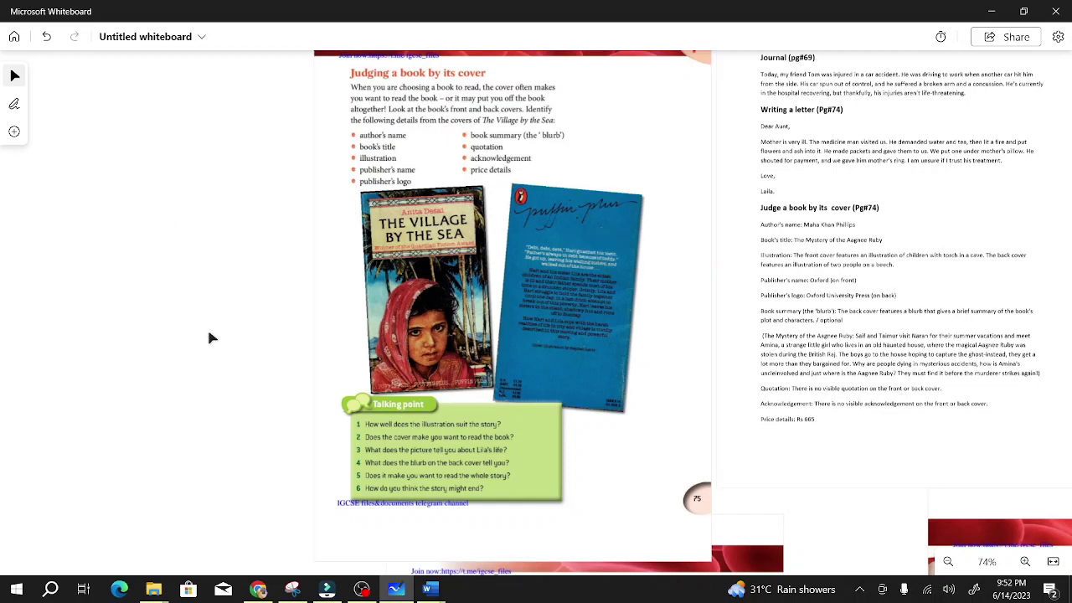
click(328, 287)
scroll(328, 286, down, 3)
scroll(402, 339, down, 3)
scroll(402, 339, down, 3)
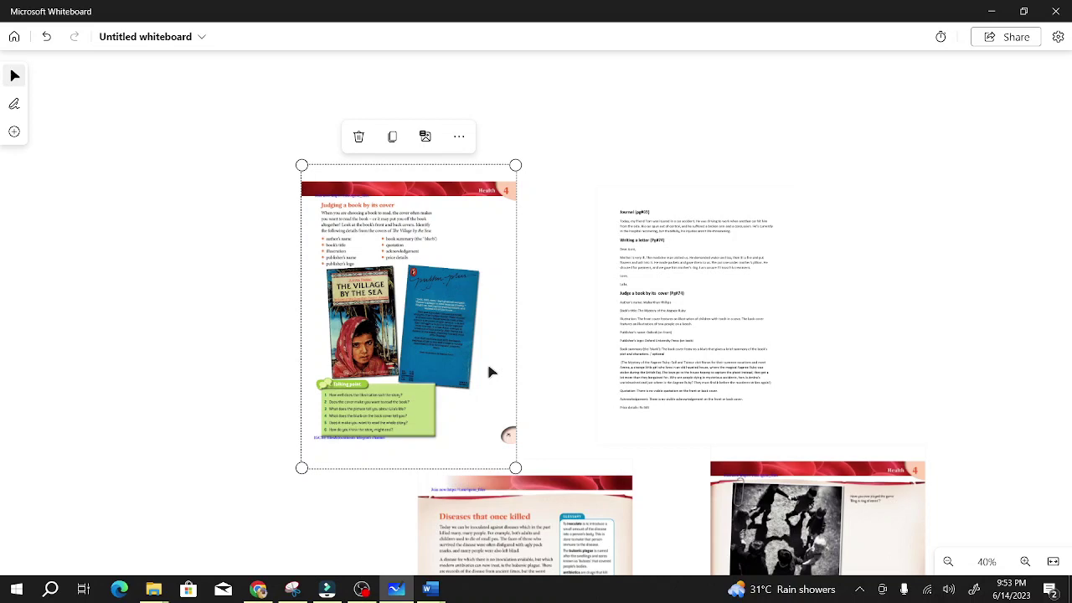
scroll(486, 368, up, 2)
scroll(586, 377, up, 2)
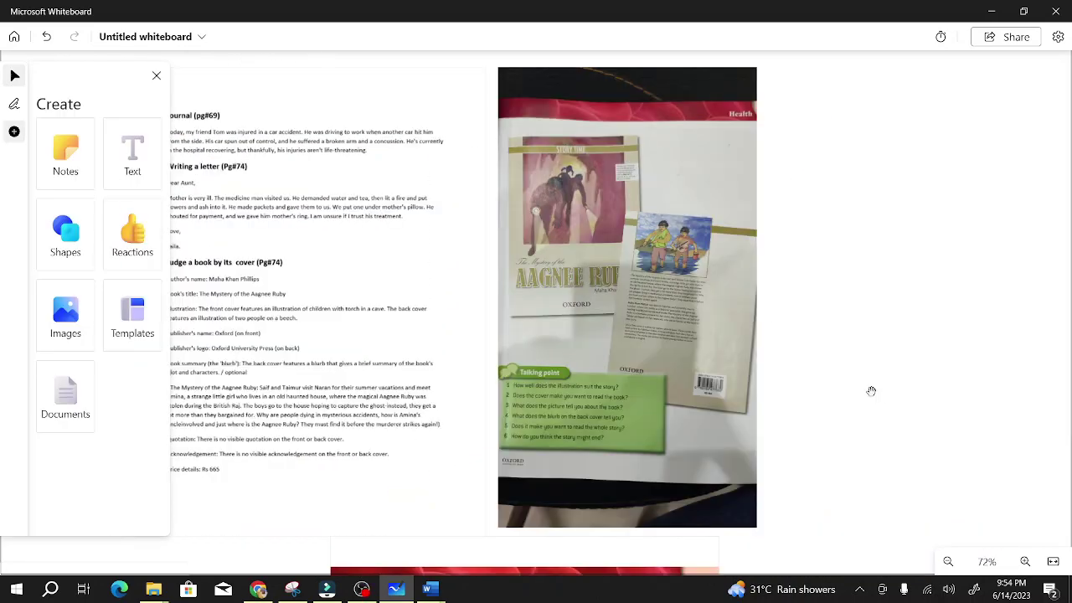
scroll(586, 276, up, 2)
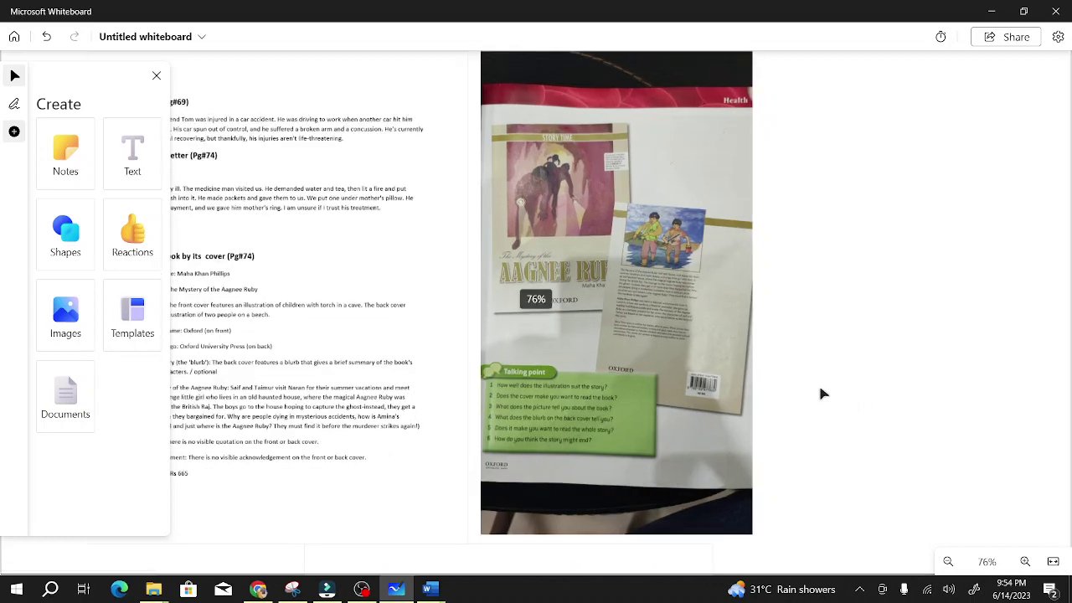
scroll(578, 264, up, 2)
scroll(569, 277, up, 2)
scroll(563, 295, up, 2)
scroll(563, 295, up, 1)
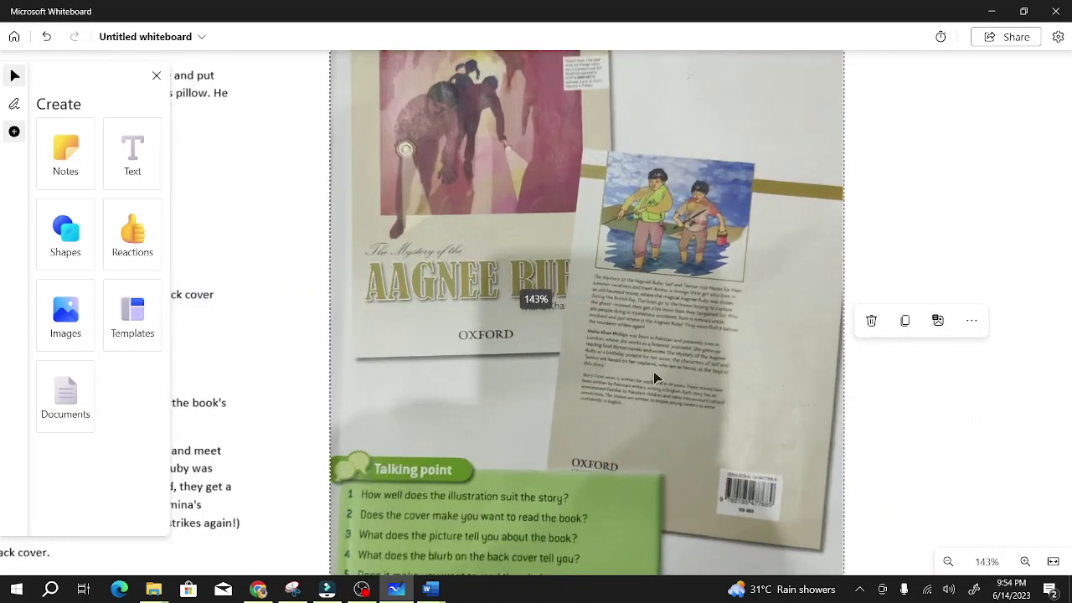
scroll(545, 335, down, 1)
scroll(502, 377, up, 2)
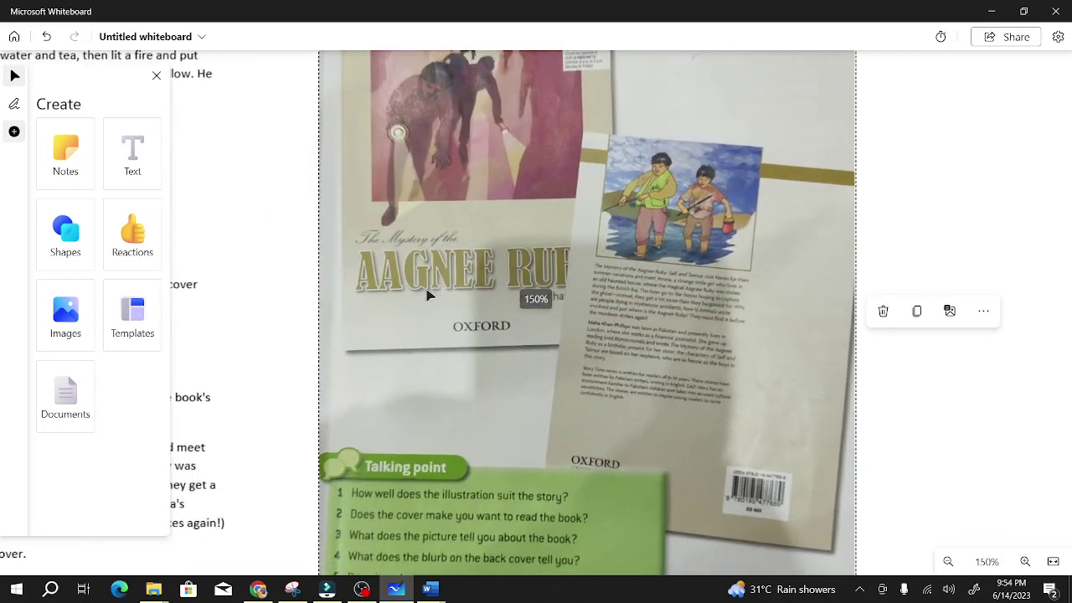
scroll(479, 318, down, 1)
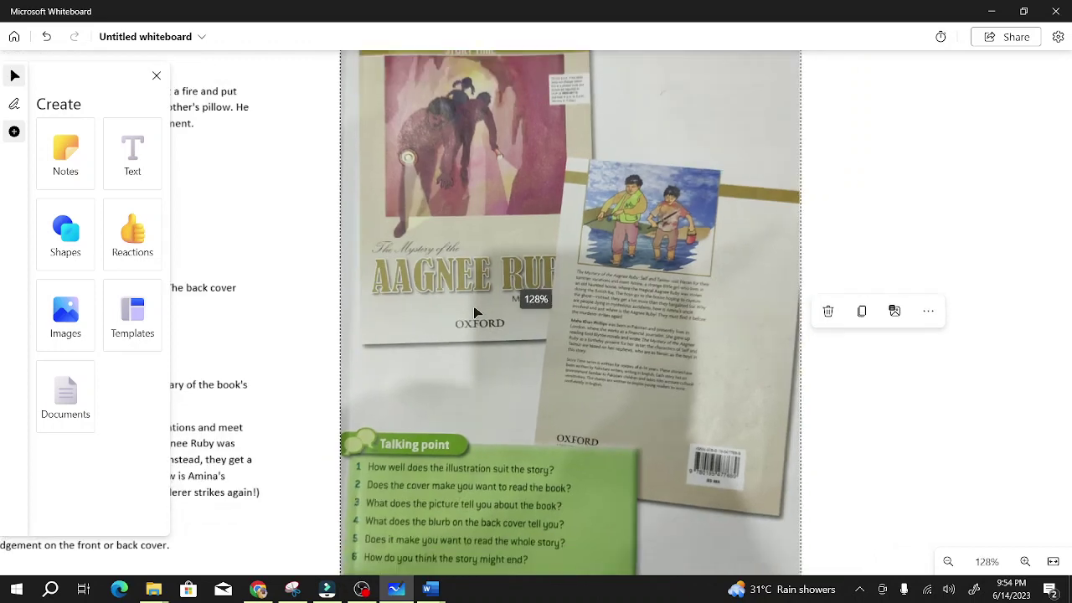
scroll(490, 316, down, 1)
scroll(494, 315, down, 1)
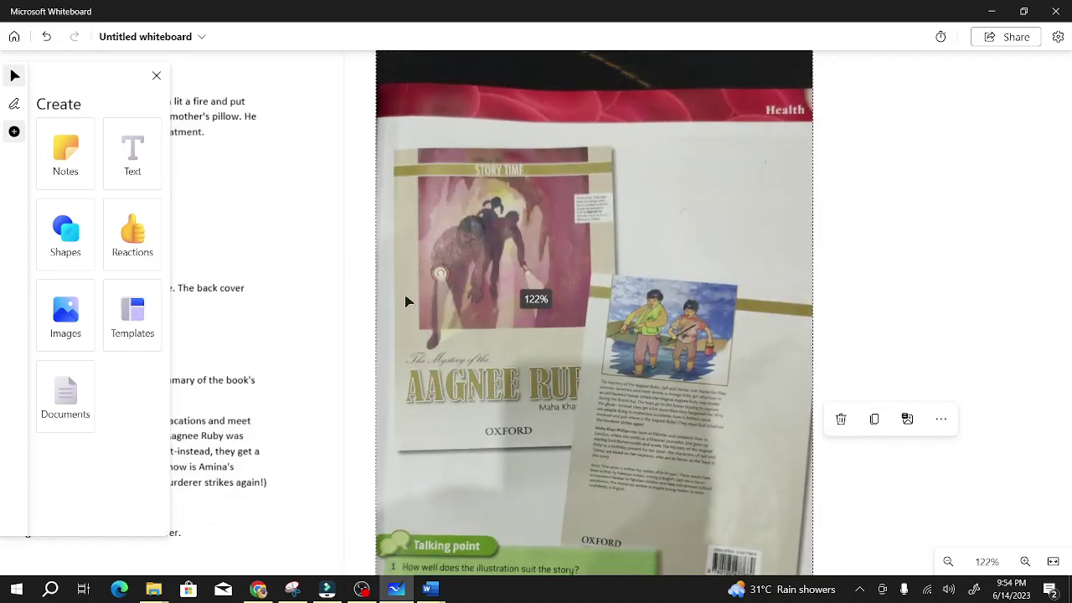
scroll(449, 282, down, 1)
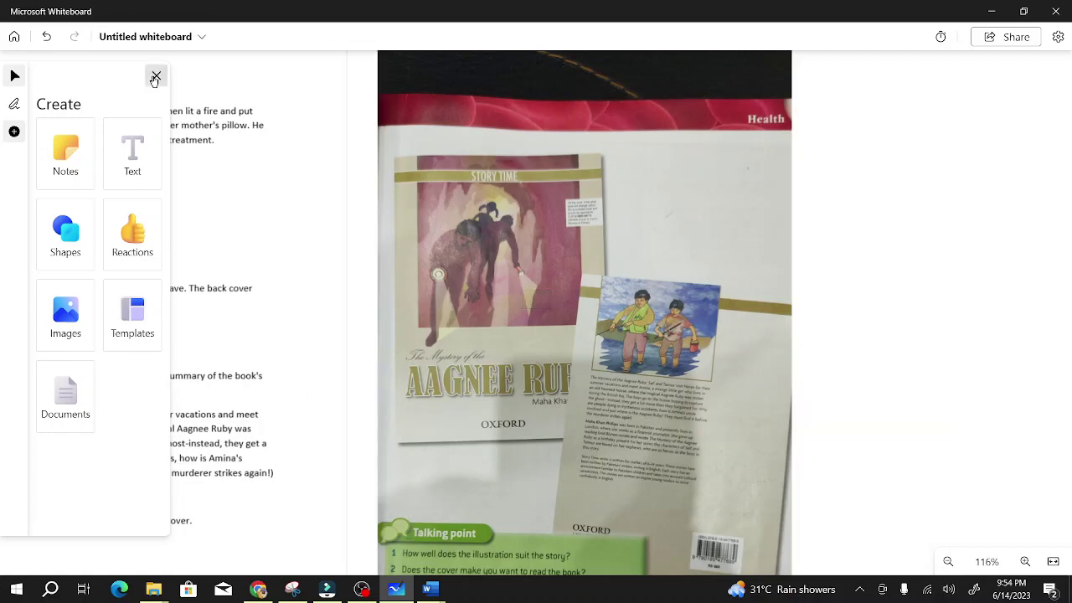
Step: Close the Create panel and pan the canvas to the typed answers beside the cover photo
click(156, 75)
drag(295, 214, 352, 302)
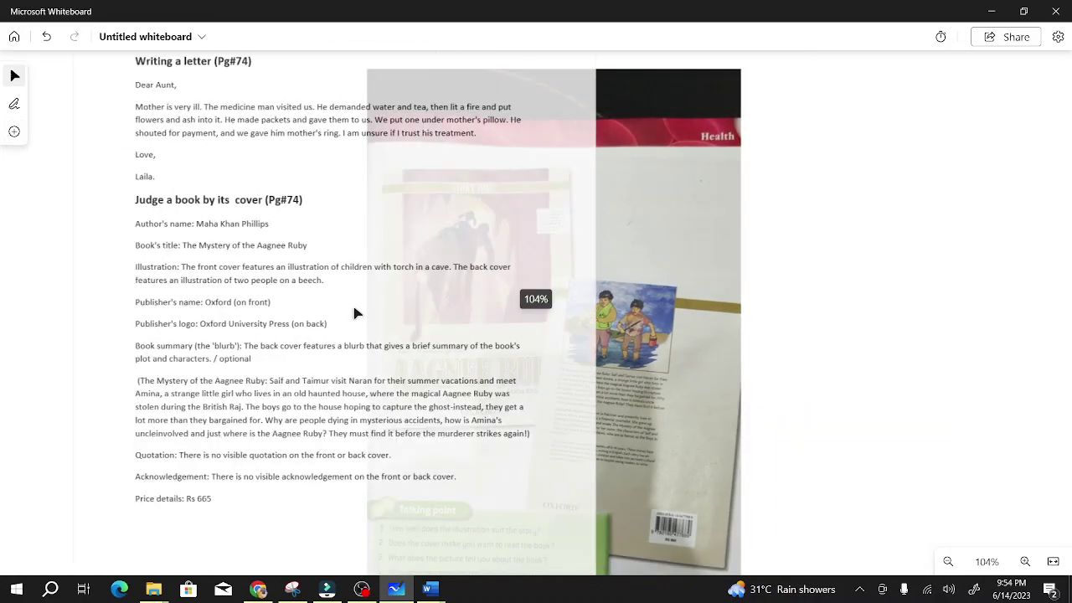
scroll(351, 301, up, 1)
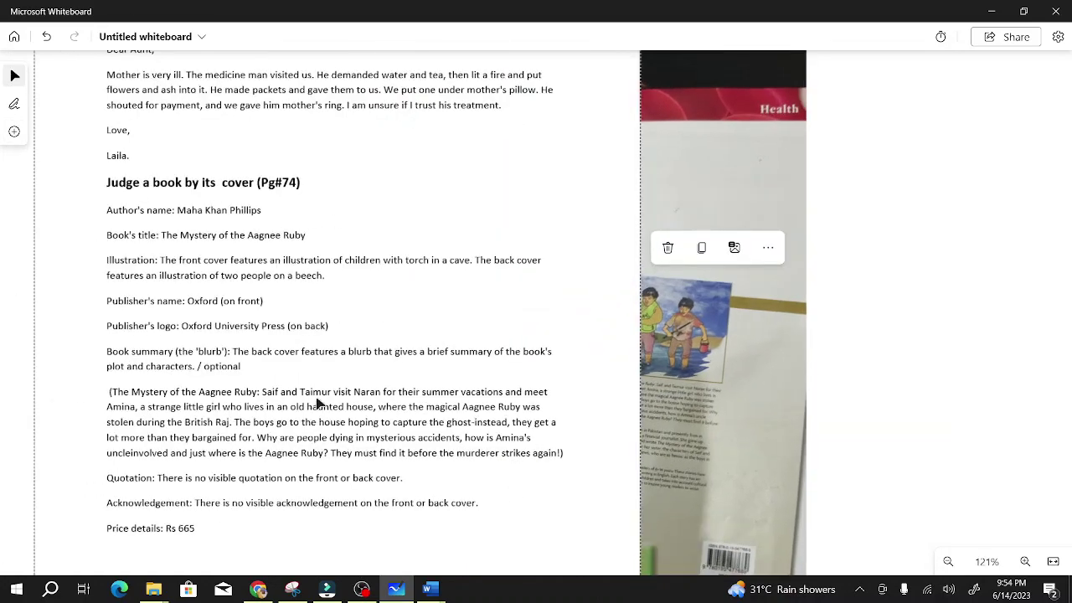